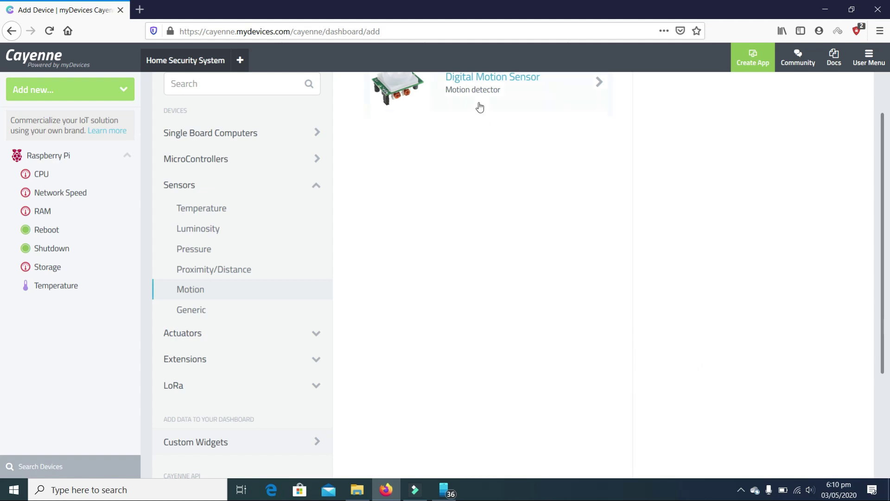
Choose the Digital Motion Sensor for the Raspberry Pi with Integrated GPIO connectivity and set its channel to Channel 18.
scroll(477, 105, up, 1)
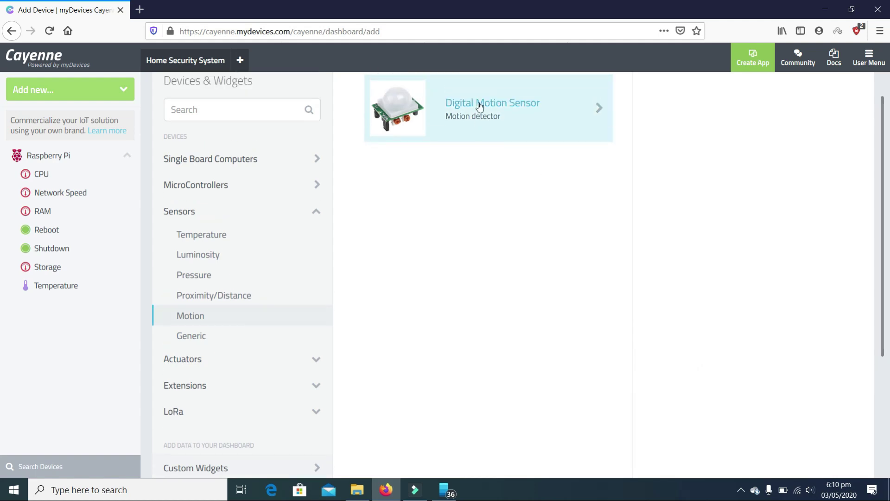
click(492, 129)
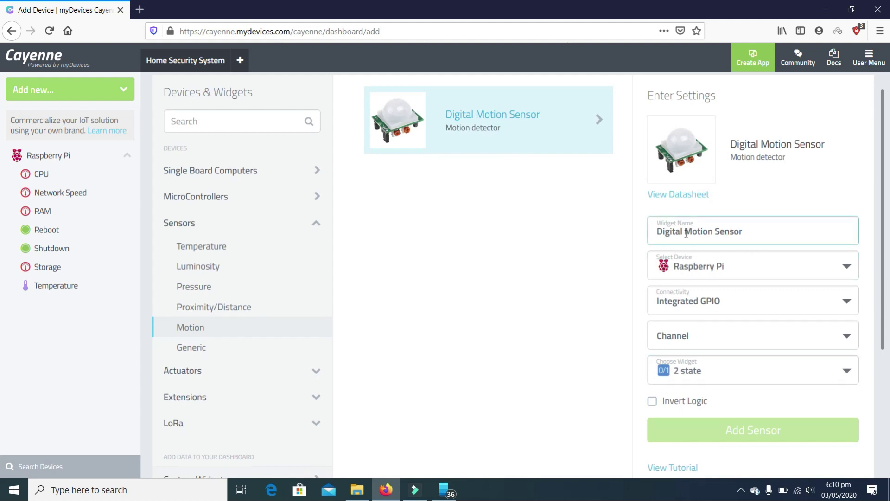
click(701, 272)
click(701, 269)
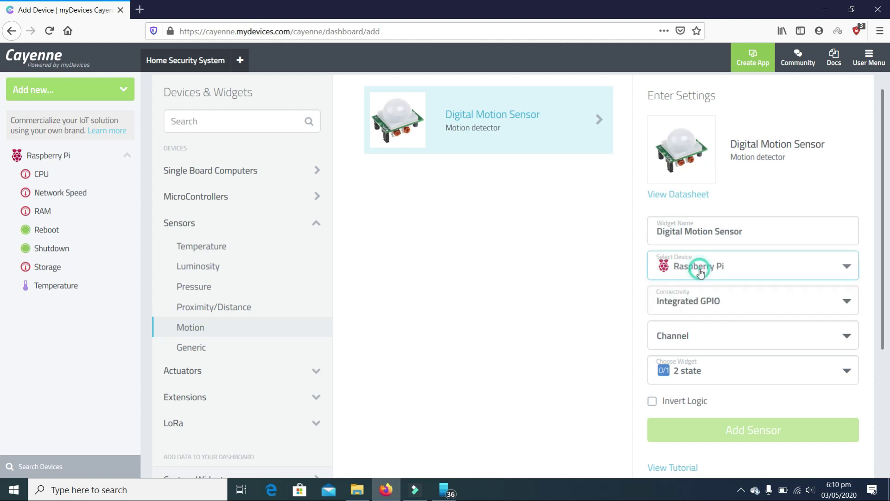
click(708, 305)
click(721, 333)
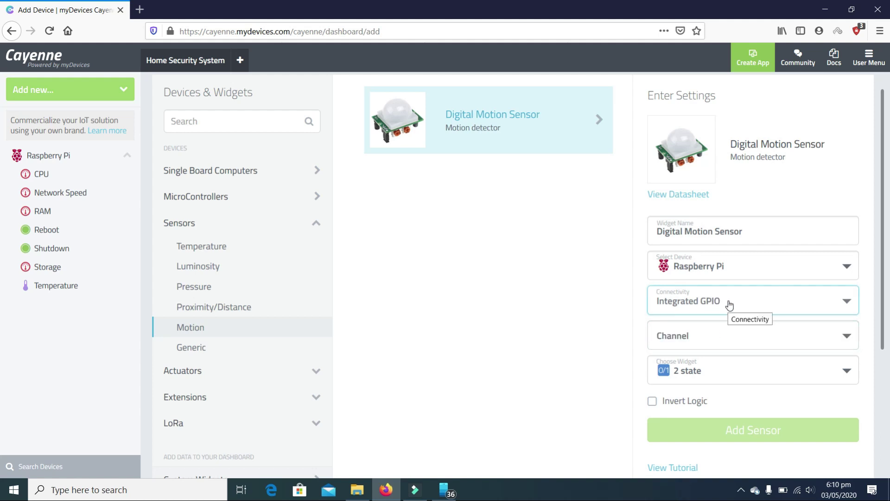
click(702, 340)
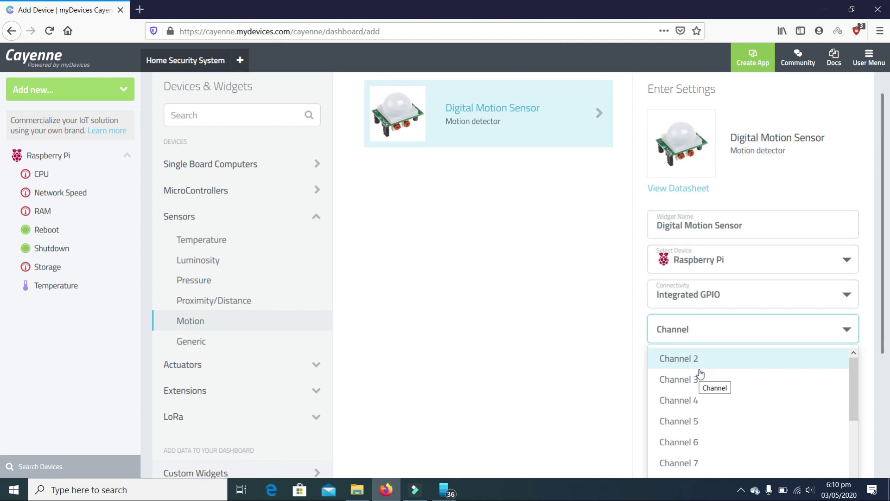
scroll(701, 374, down, 2)
drag(850, 358, 849, 430)
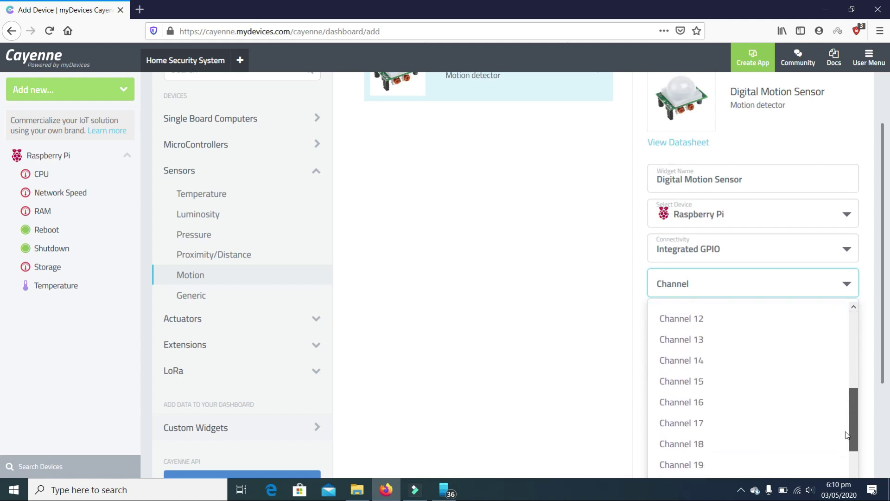
click(706, 446)
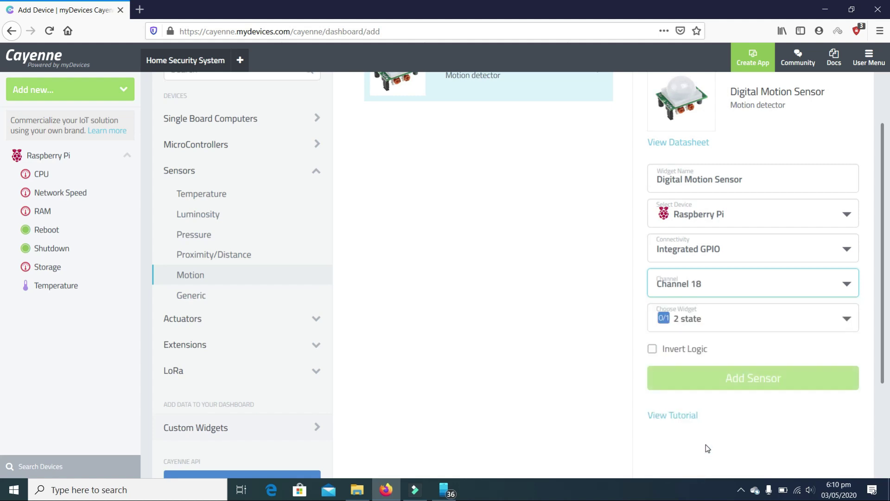
Set the sensor's widget to Motion Detector and add the sensor to the dashboard.
click(702, 317)
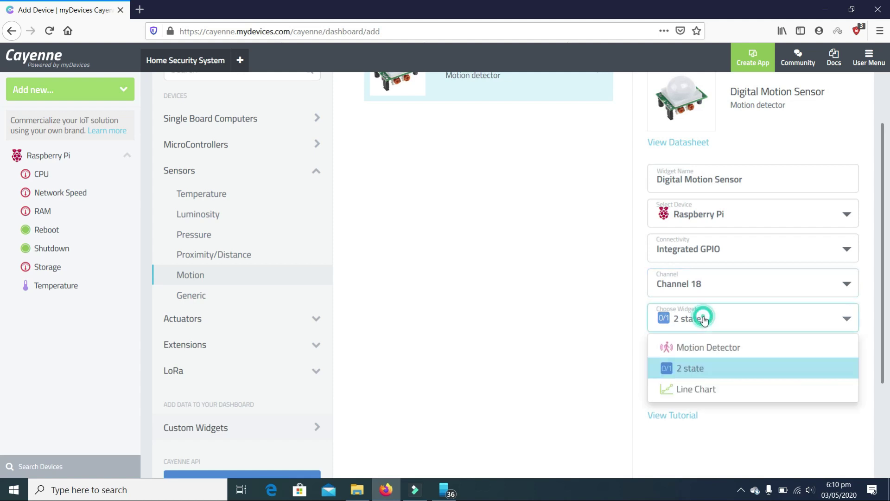
click(696, 351)
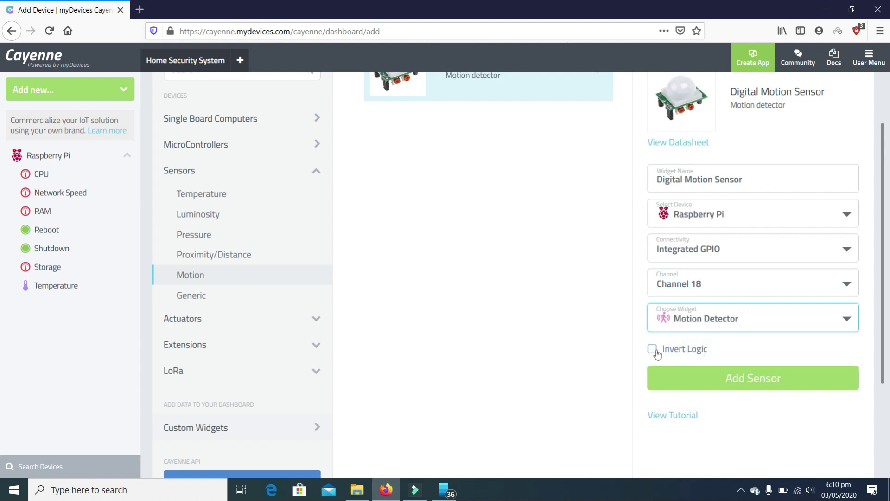
click(740, 385)
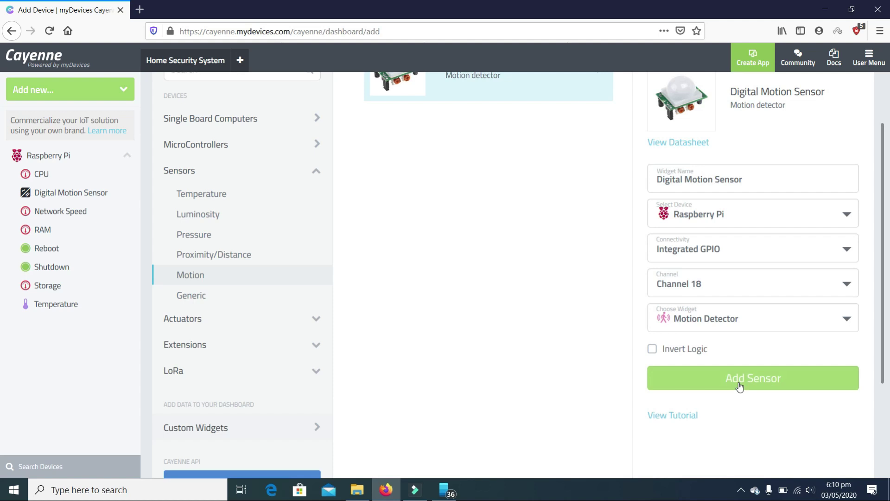
Review the settings of the Digital Motion Sensor listed under the Raspberry Pi and close them.
scroll(592, 321, up, 1)
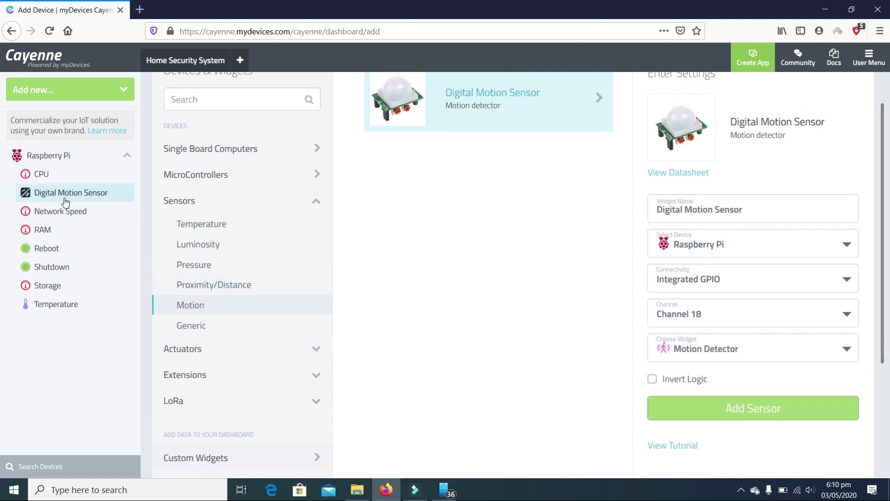
click(65, 195)
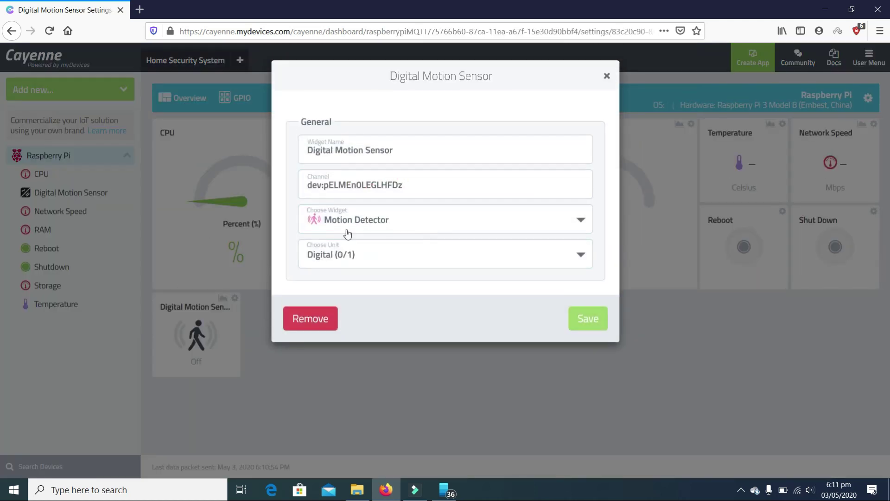
click(606, 77)
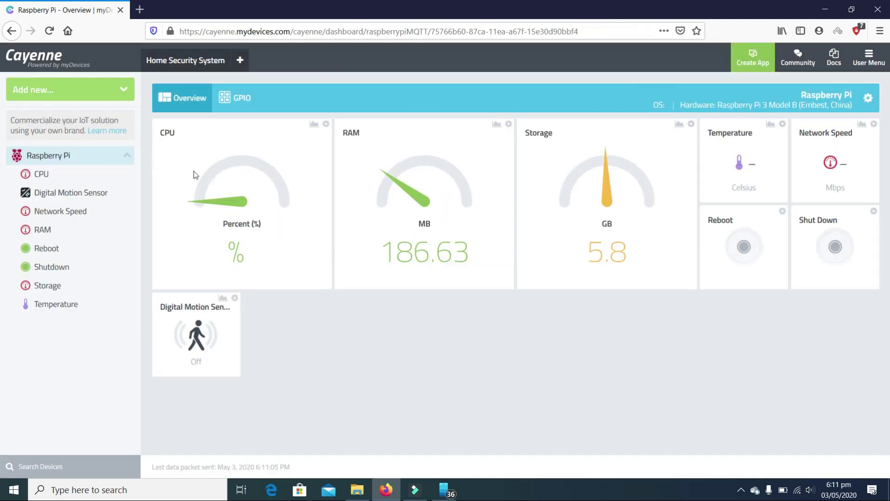
Create a new trigger with the Raspberry Pi's Digital Motion Sensor being On (1) as its if condition.
click(106, 96)
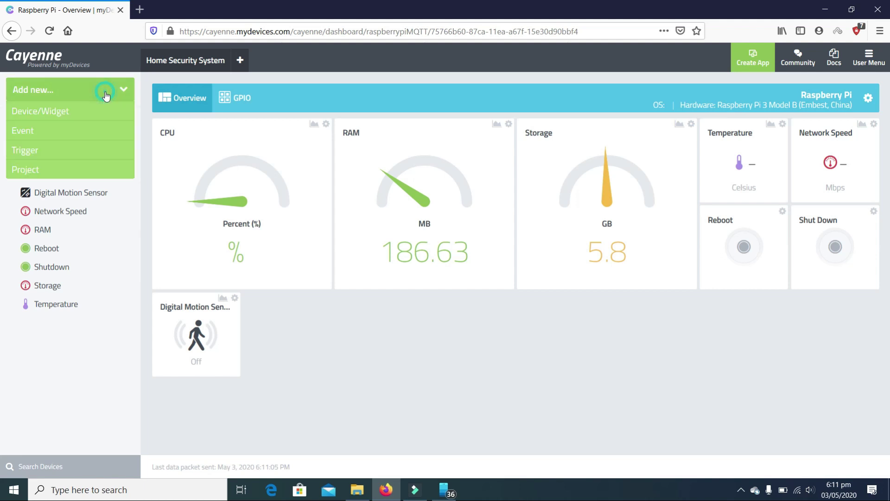
click(54, 151)
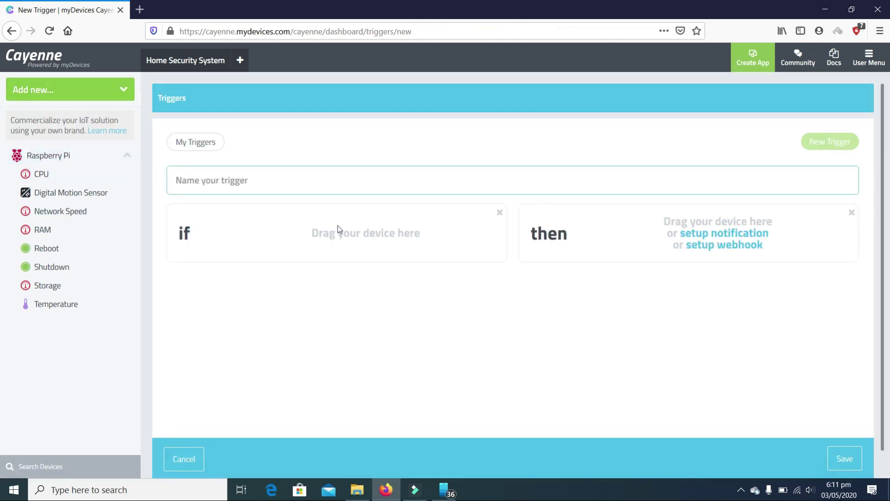
click(37, 159)
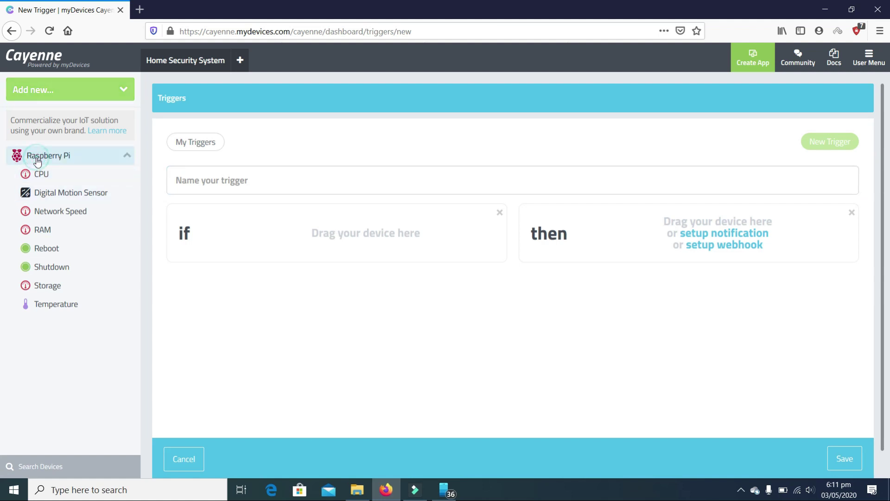
drag(37, 161, 335, 238)
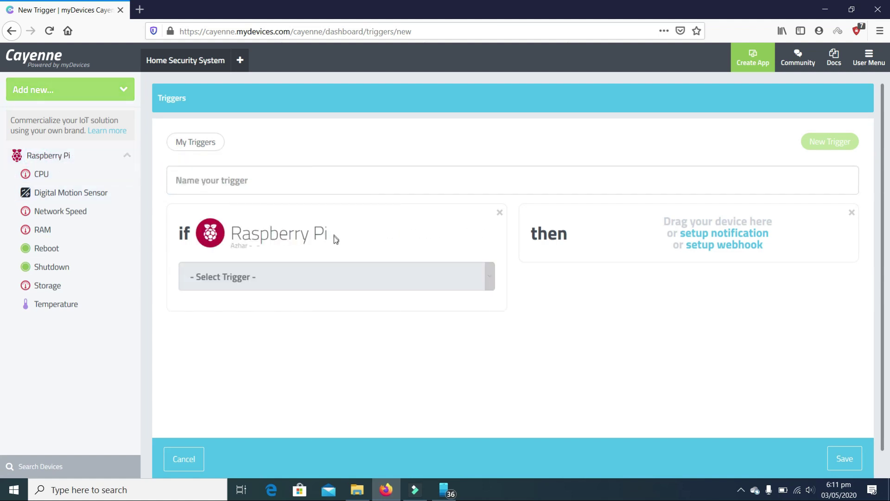
click(261, 276)
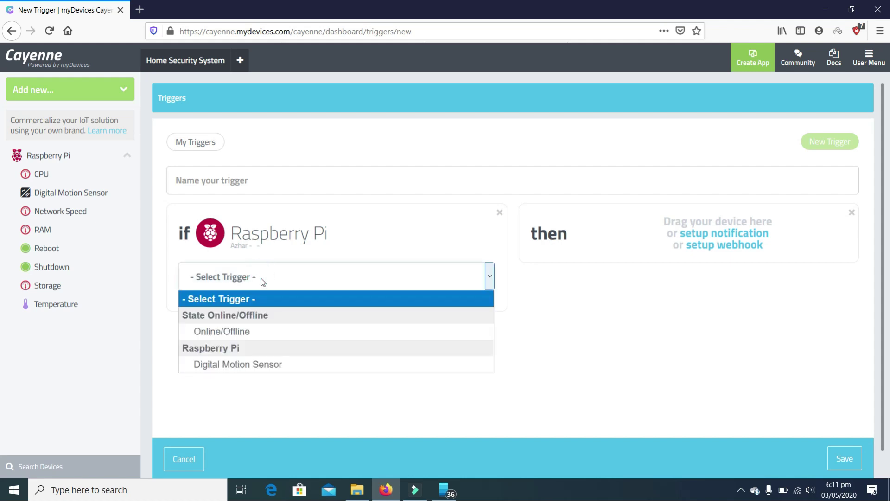
click(236, 366)
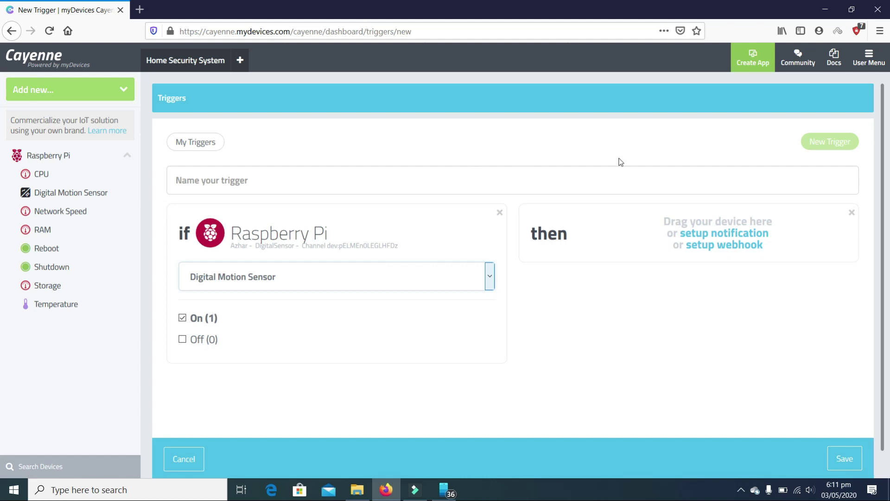
Assign the Raspberry Pi as the trigger's then device, with the action Send a notification by text message.
drag(55, 156, 633, 240)
click(613, 282)
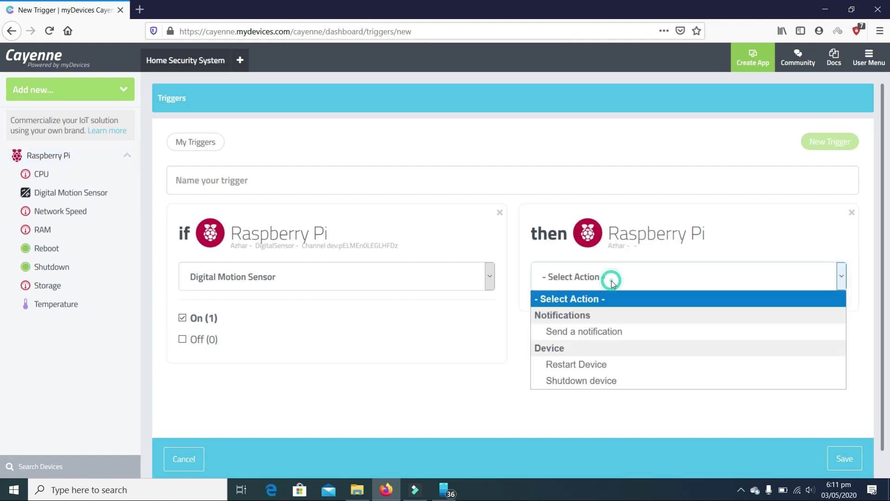
click(588, 330)
scroll(623, 316, down, 1)
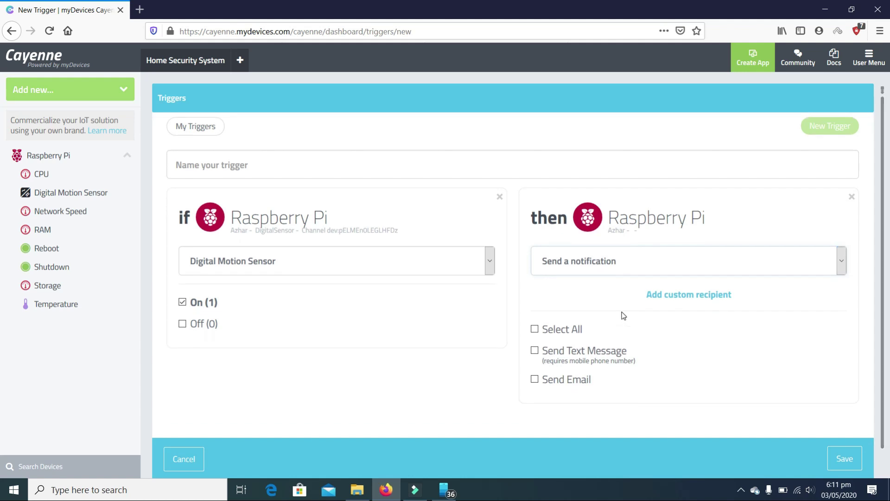
click(535, 351)
scroll(612, 353, down, 1)
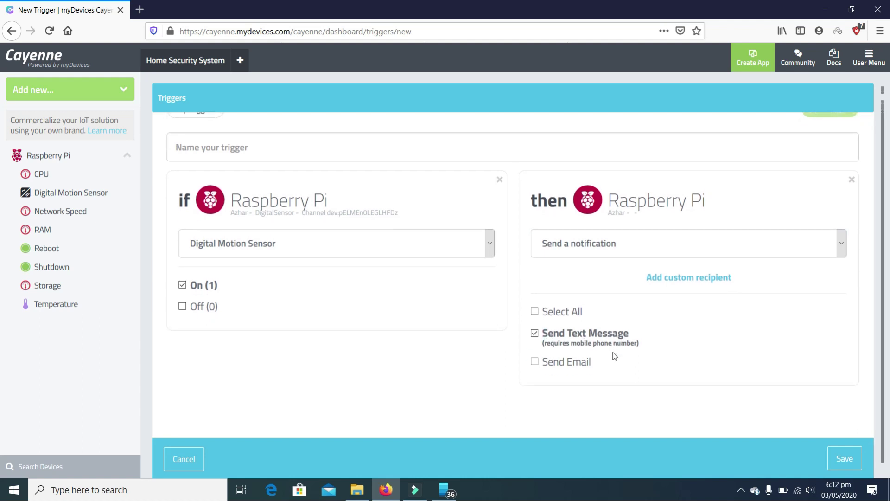
Add a custom recipient to the notification and enter the recipient's mobile phone number.
click(685, 280)
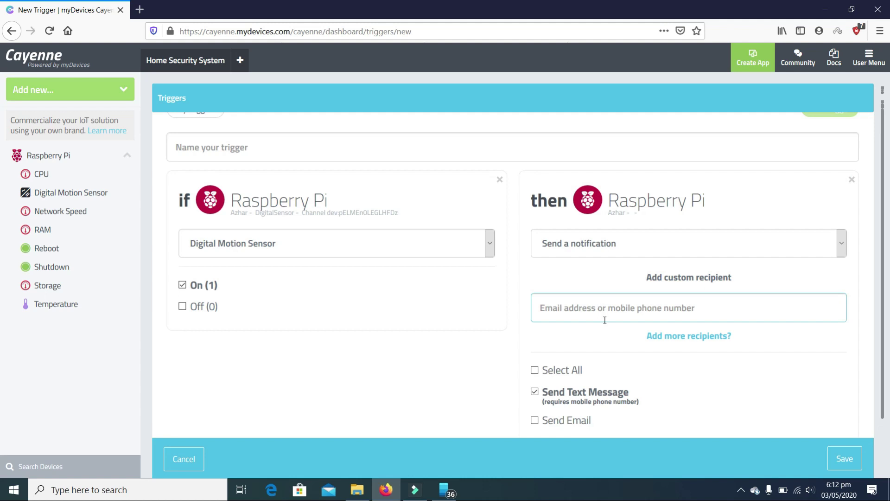
click(581, 310)
click(656, 310)
text(+)
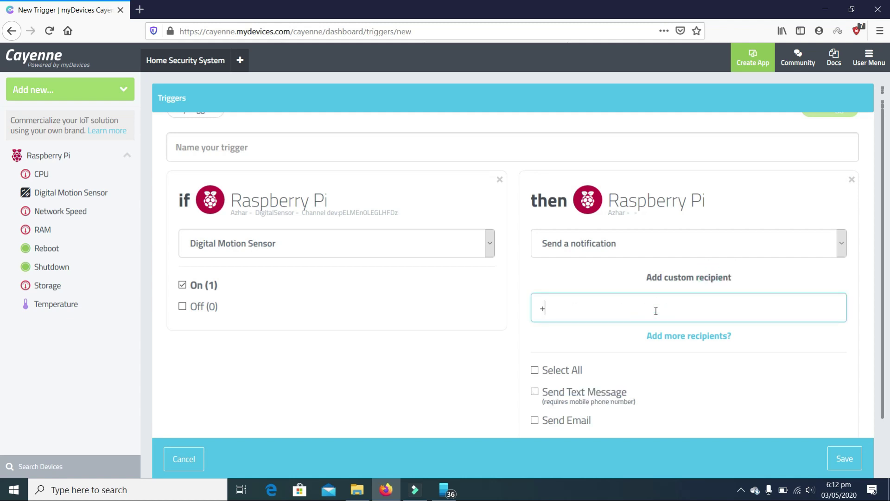
text(9200000000)
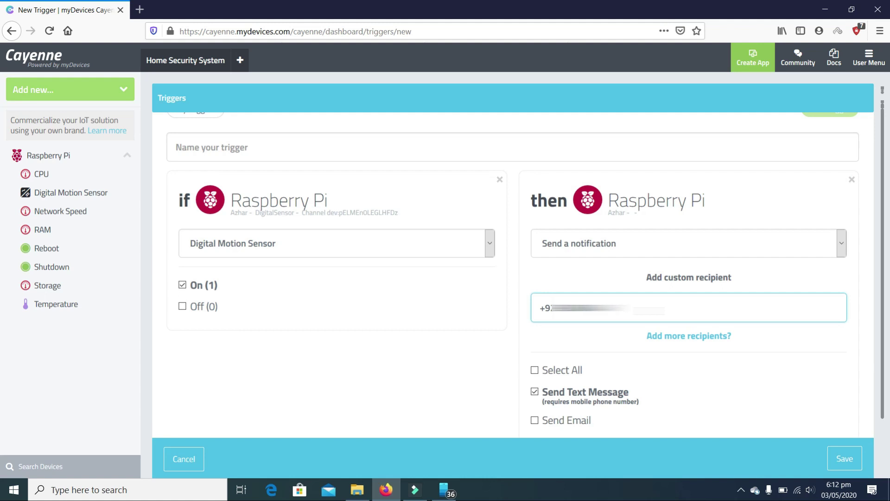
scroll(518, 251, down, 2)
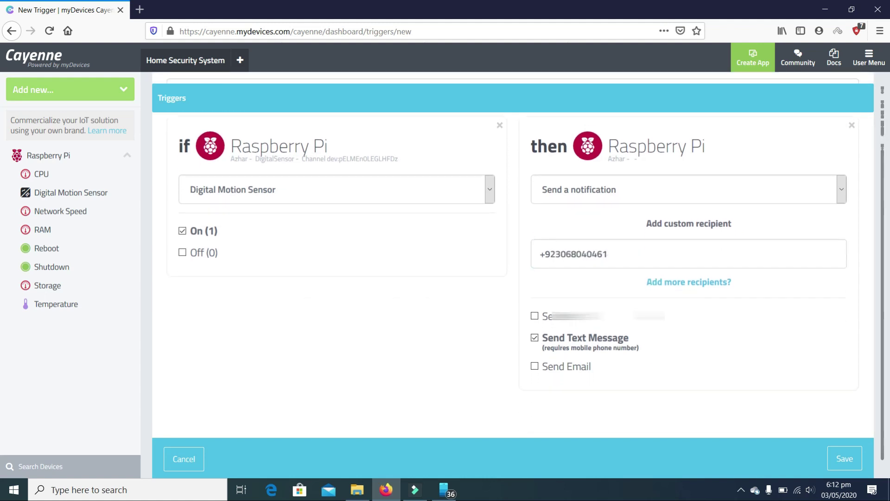
Name the trigger "Send Message" and save it.
click(845, 458)
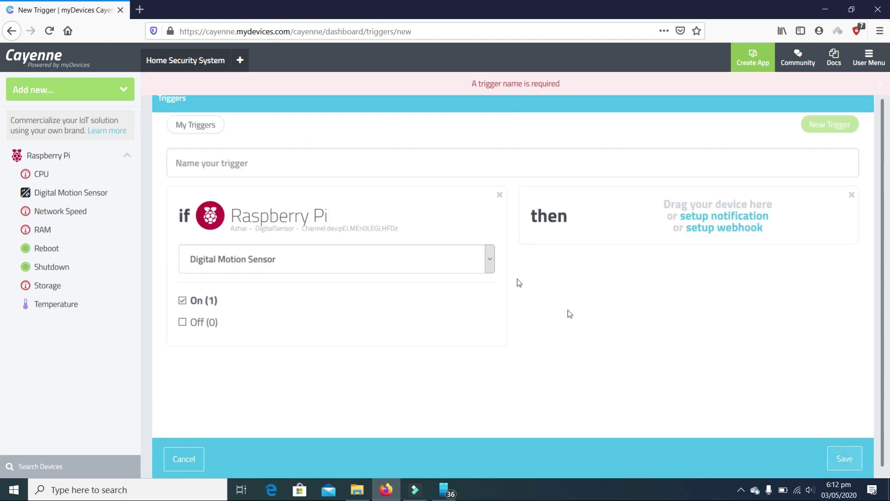
click(410, 170)
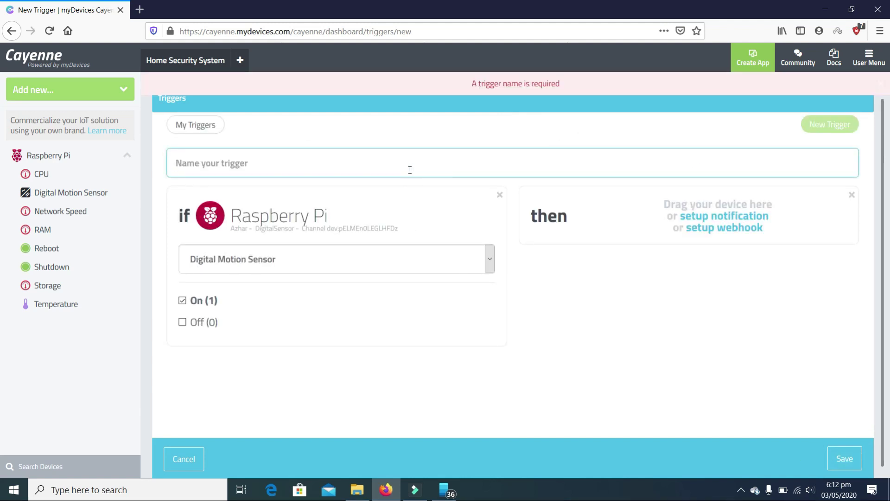
text(Send Message)
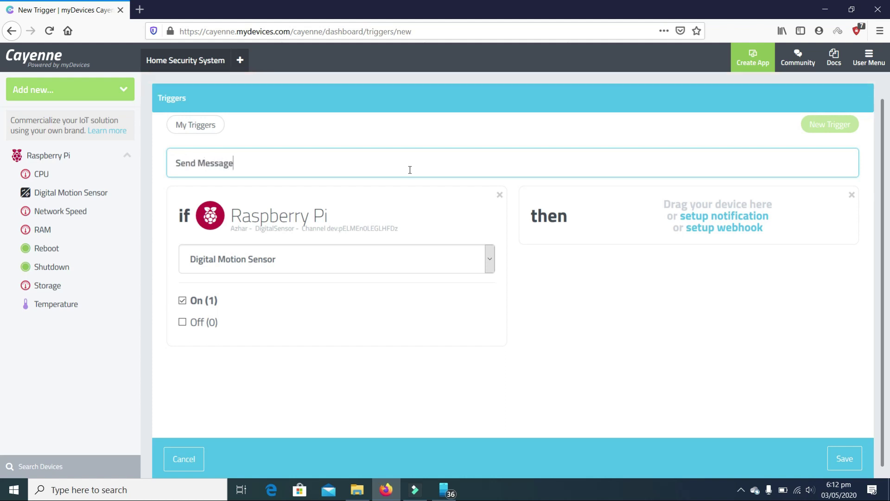
click(845, 460)
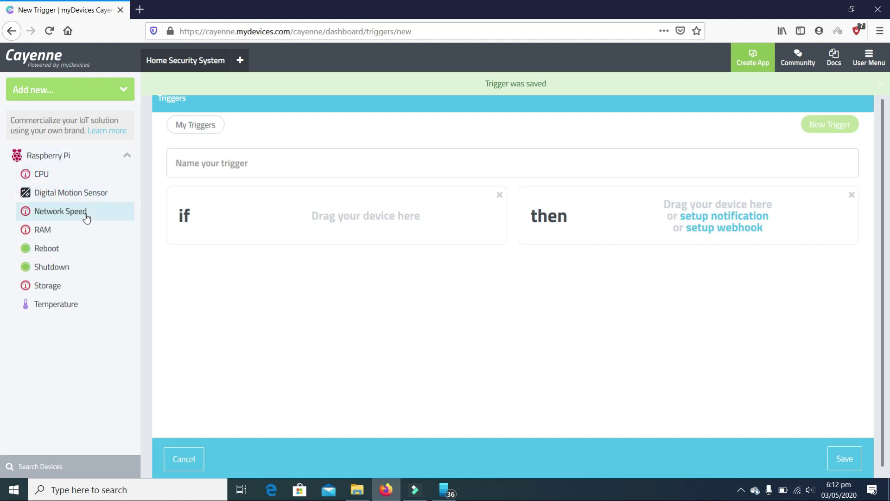
Save the Digital Motion Sensor's widget settings and switch to the phone messages window to check the motion alerts.
click(96, 199)
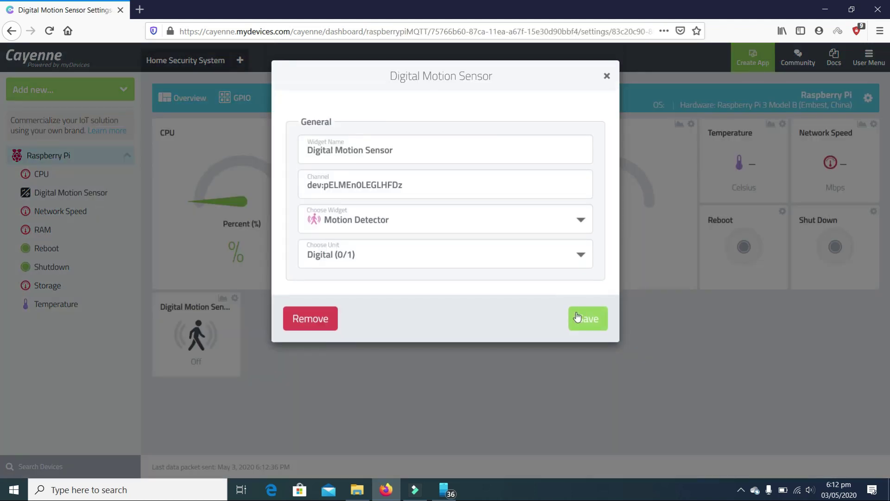
click(598, 317)
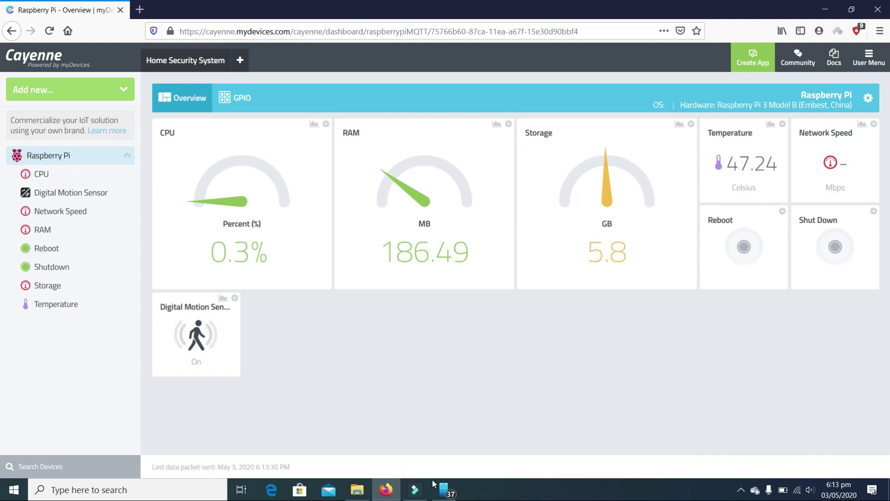
click(461, 484)
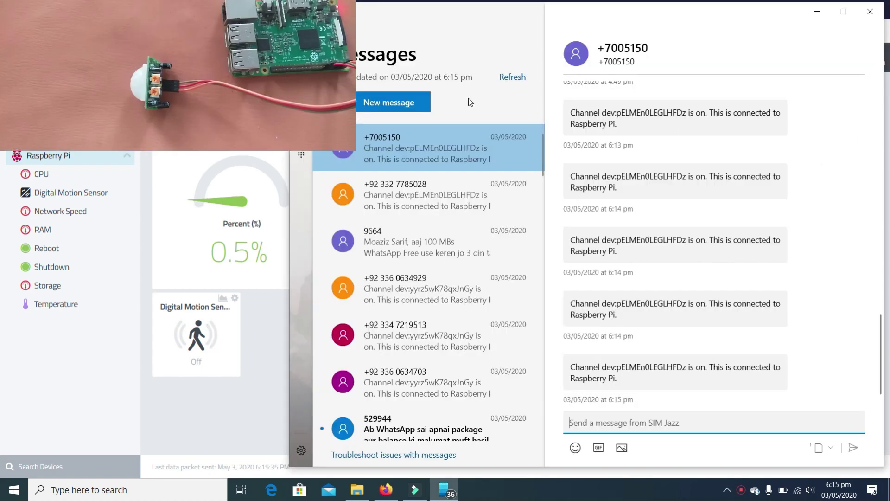